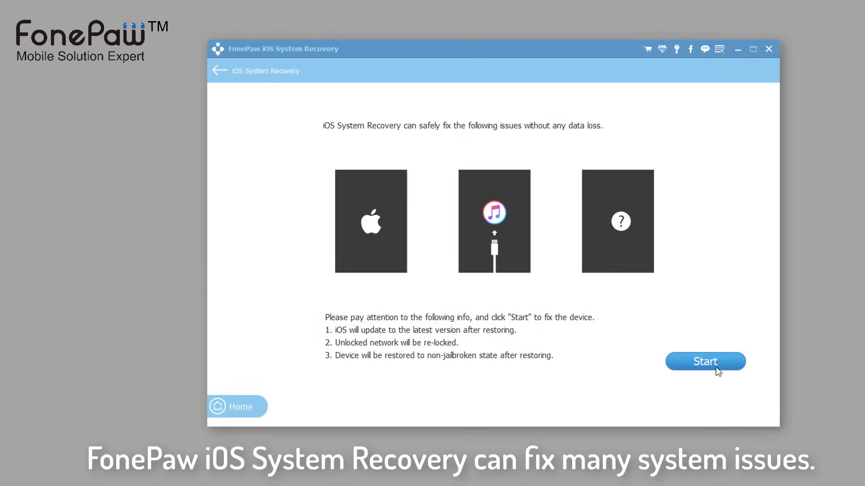
Step: Start system recovery and view the recovery-mode guides for iPhone 7/7 Plus and other iDevices
left_click(705, 362)
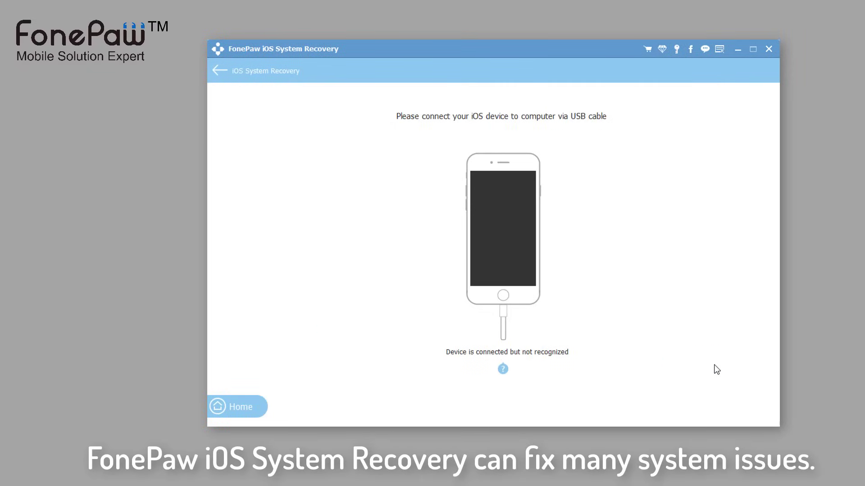
left_click(504, 371)
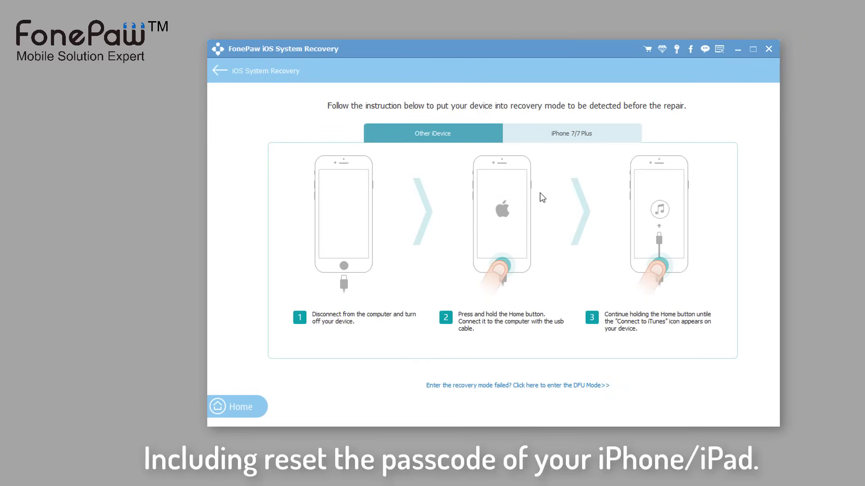
left_click(557, 136)
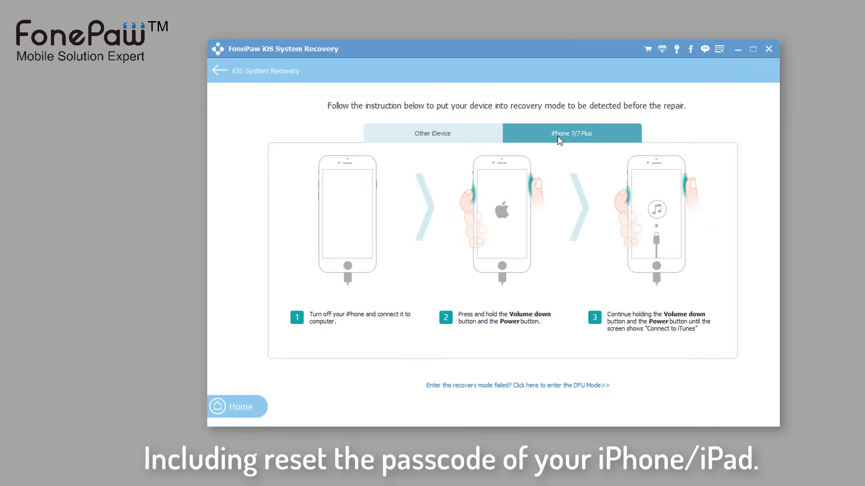
left_click(466, 139)
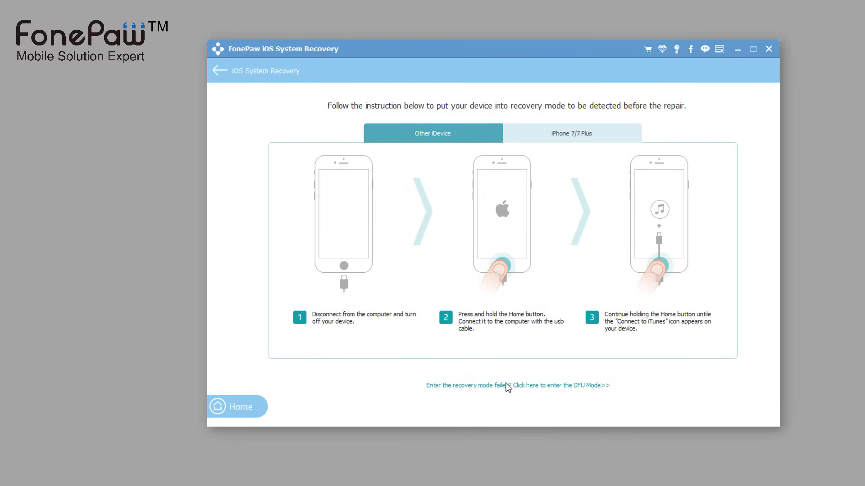
Step: Follow the DFU mode guides for iPhone 7/7 Plus and other iDevices until the device is detected
left_click(508, 386)
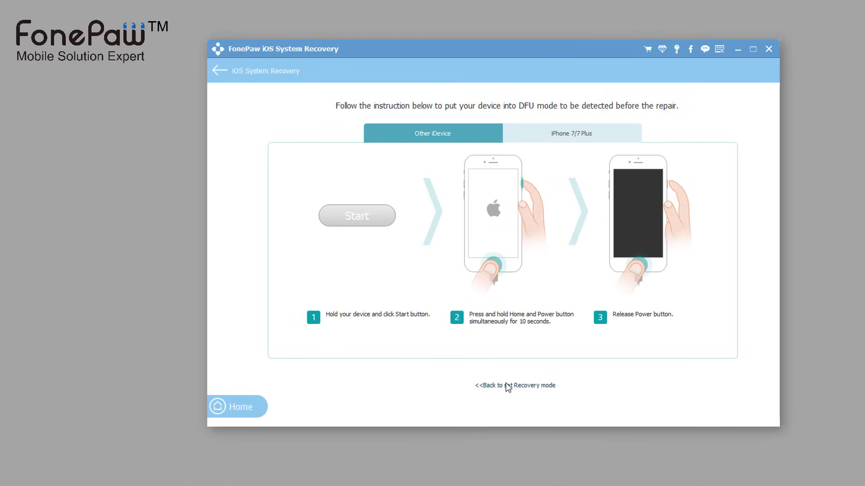
left_click(556, 129)
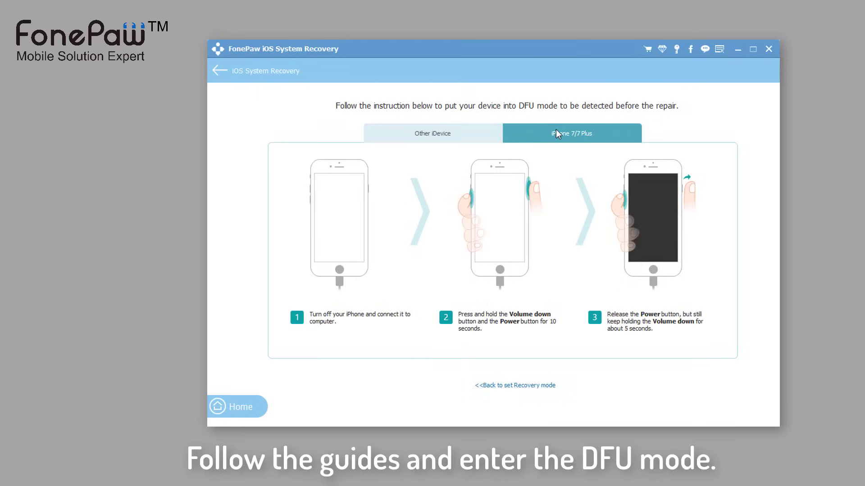
left_click(477, 137)
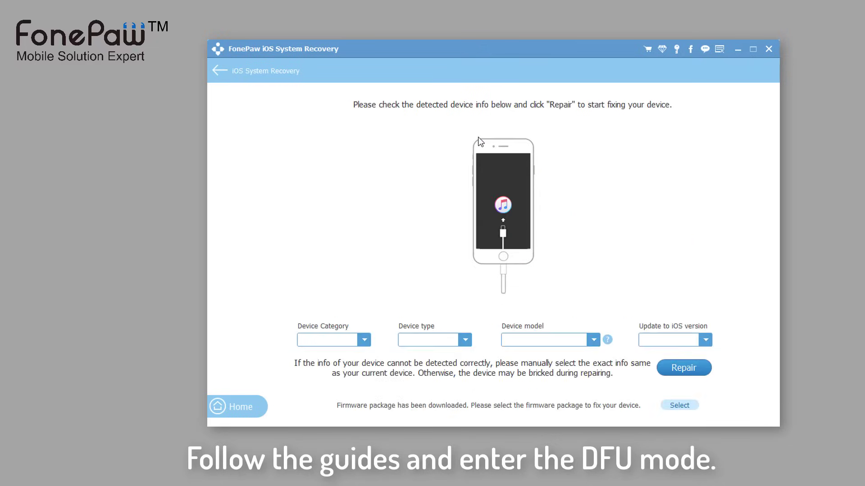
Step: Go back, toggle off Standard mode, and choose Advanced mode despite the data-erase warning
left_click(221, 70)
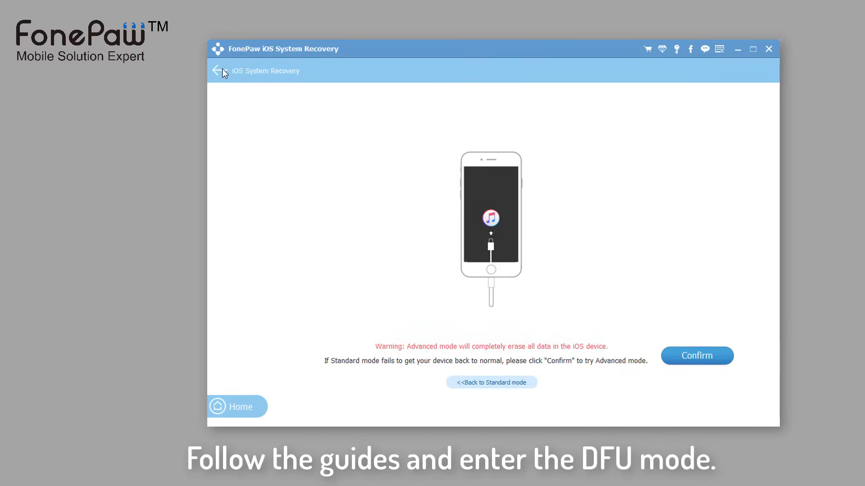
left_click(482, 382)
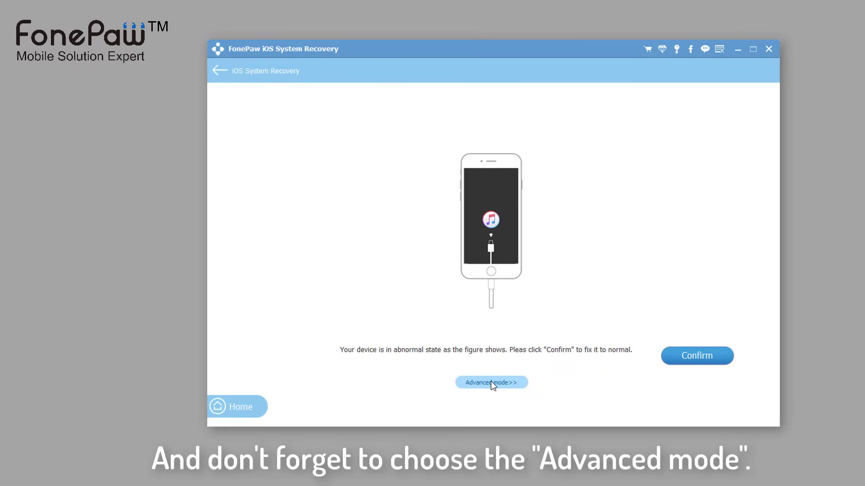
left_click(490, 383)
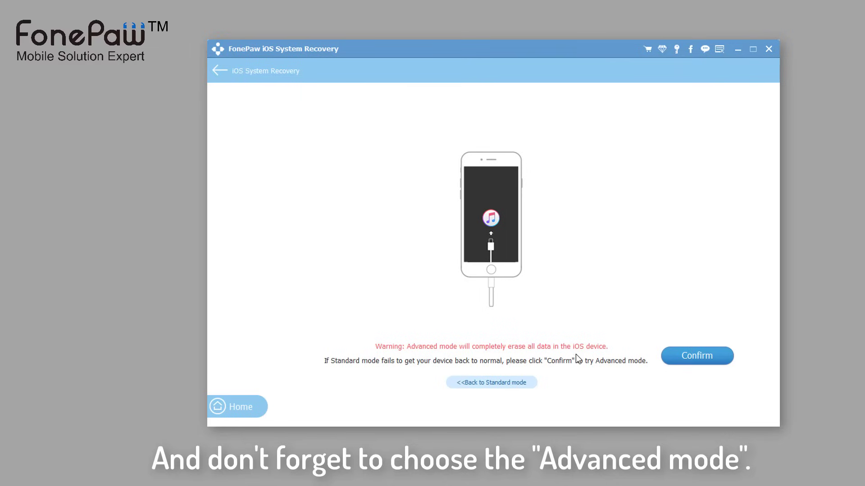
Step: Confirm Advanced mode and set the device category to iPhone and type to iPhone 6s
left_click(693, 351)
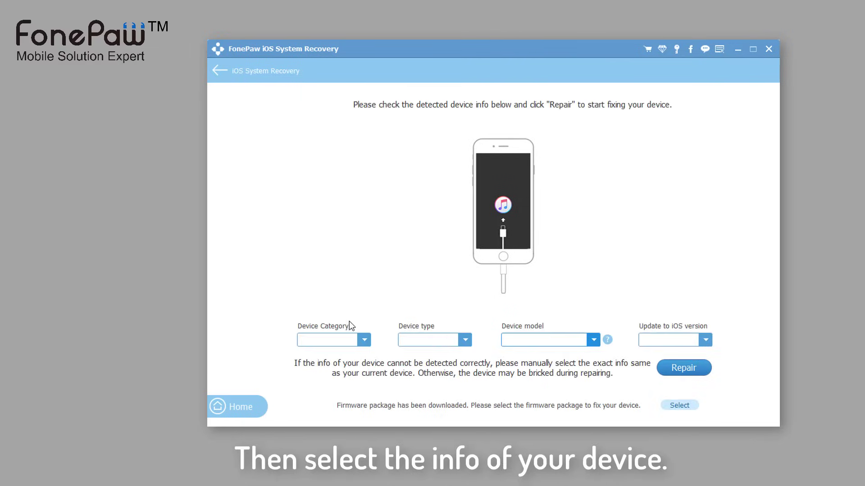
left_click(342, 339)
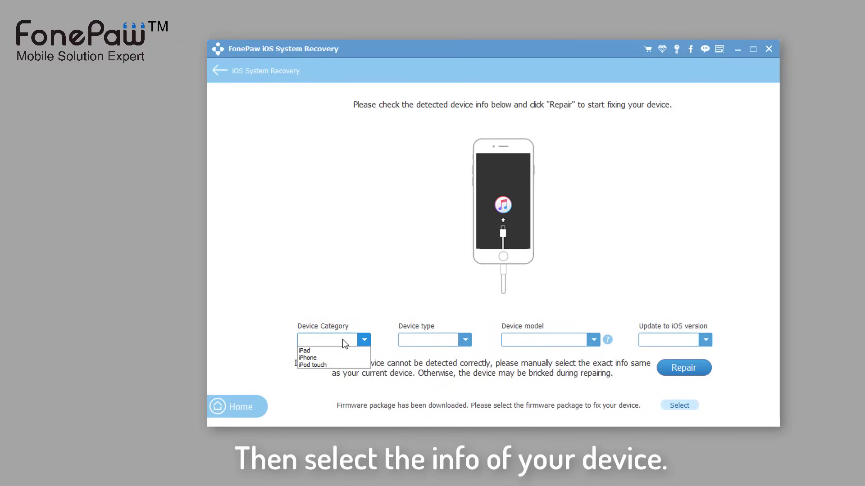
left_click(324, 354)
left_click(449, 341)
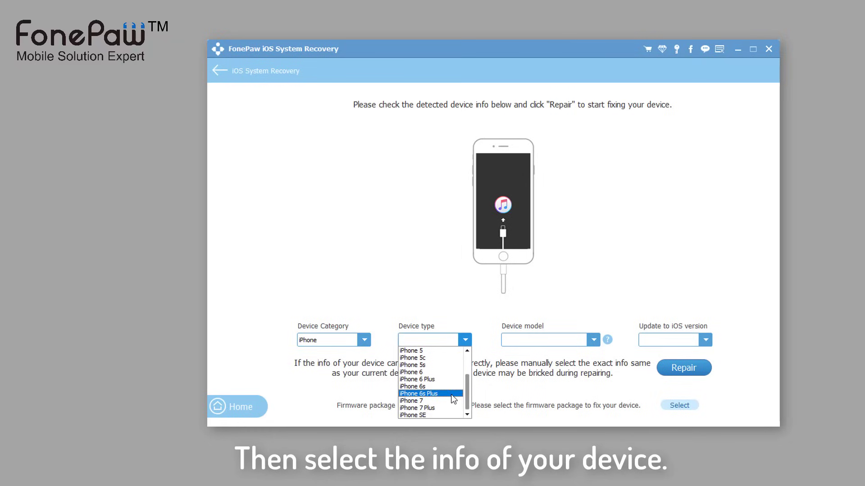
left_click(414, 386)
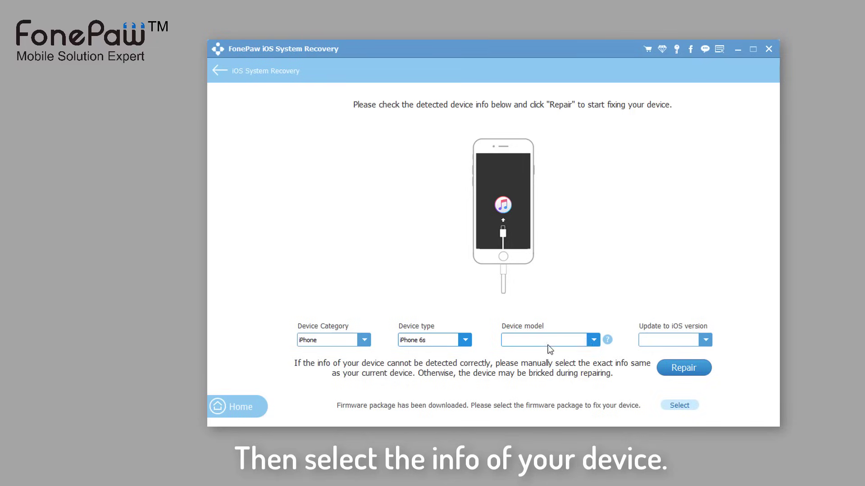
Step: Check the model-number help, then select device model A1633,A1688,A1700
left_click(608, 340)
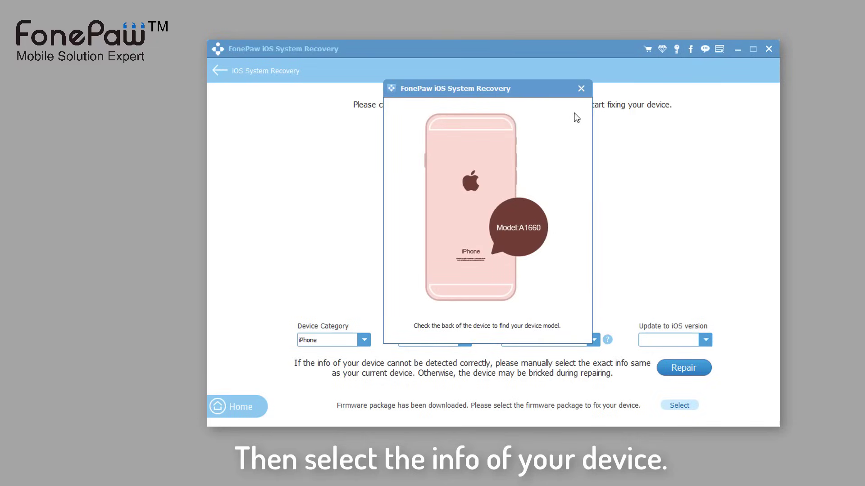
left_click(581, 89)
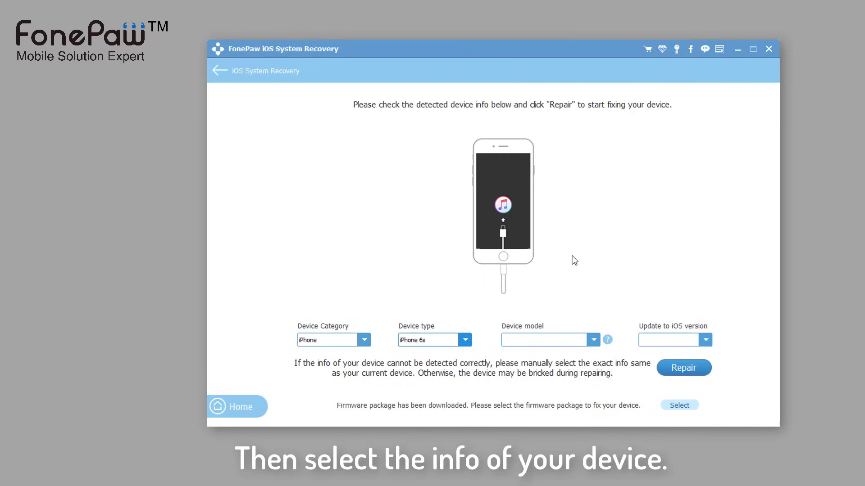
left_click(562, 341)
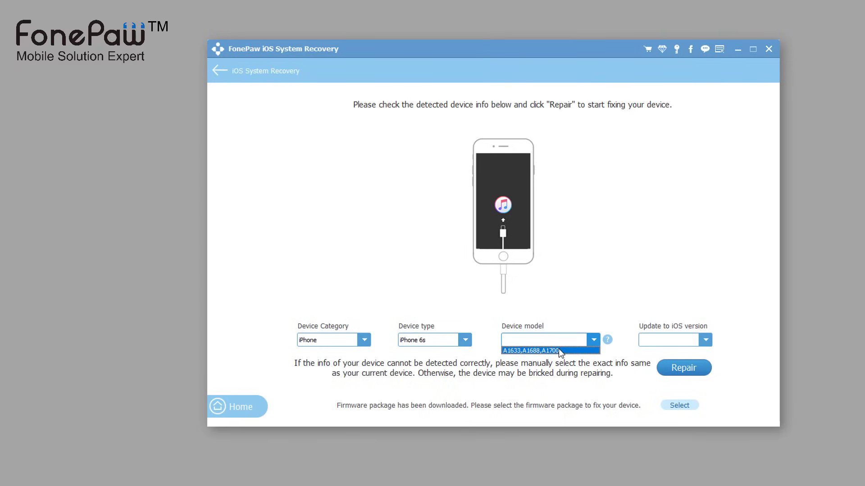
left_click(559, 349)
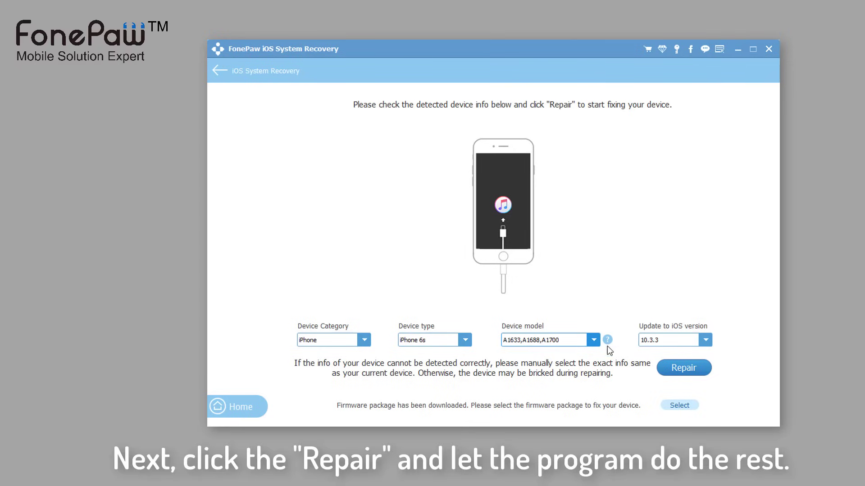
Step: Start the repair of the iPhone 6s with the selected iOS 10.3.3 firmware
left_click(673, 371)
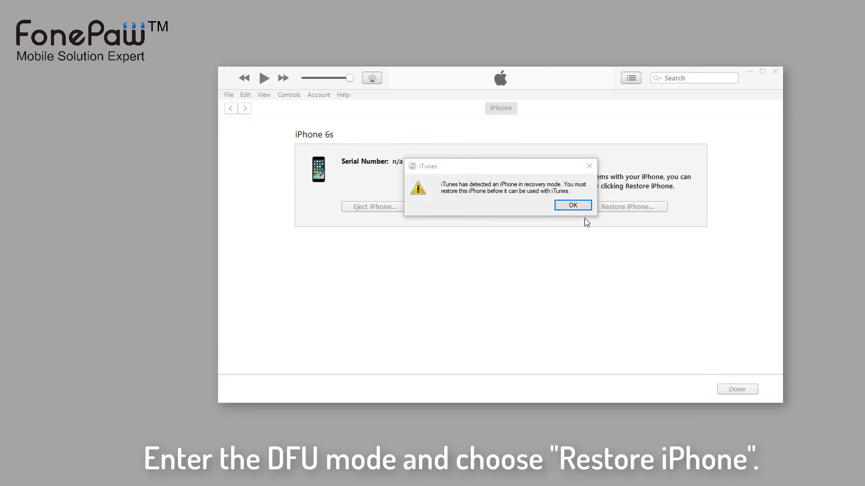
Step: Dismiss the recovery alert, choose Restore and Update, and accept the iOS 10.3.3 license
left_click(579, 208)
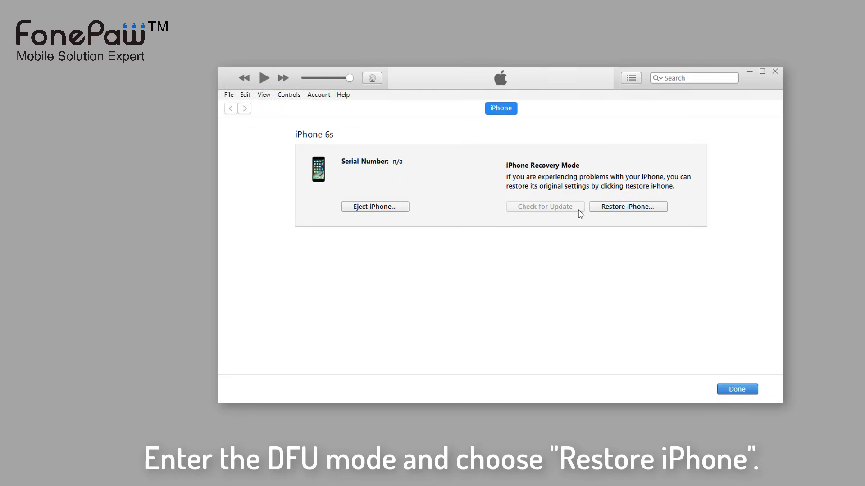
left_click(608, 208)
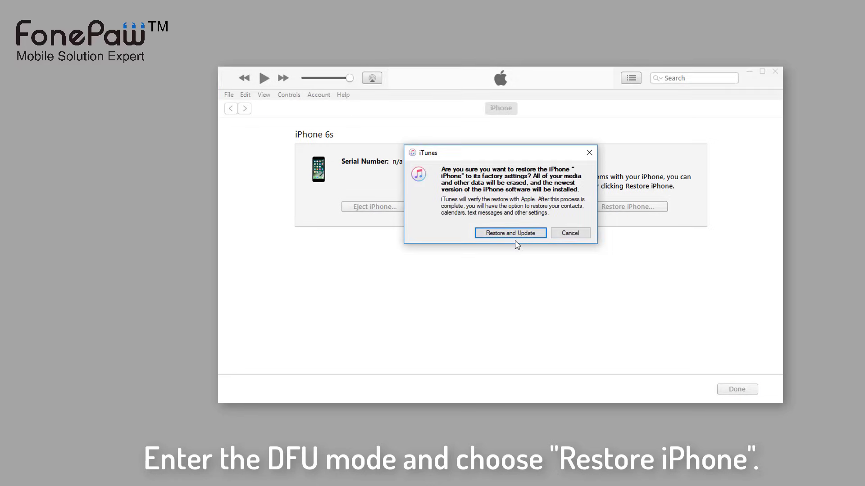
left_click(510, 234)
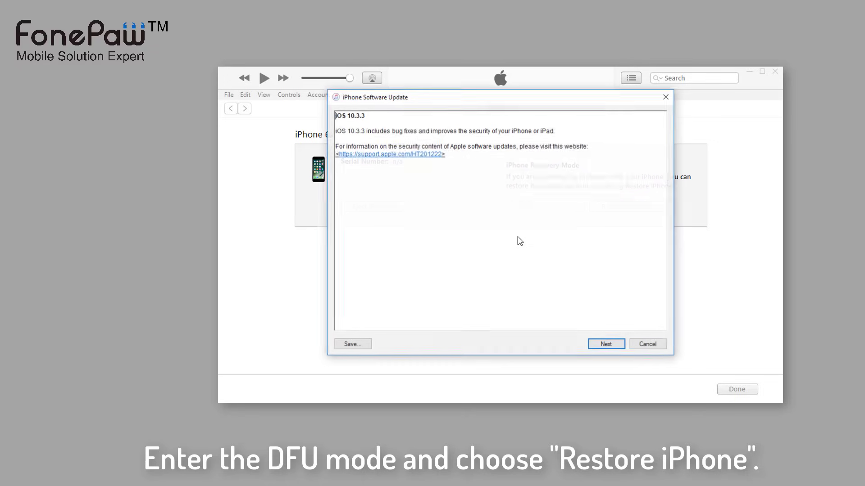
left_click(605, 345)
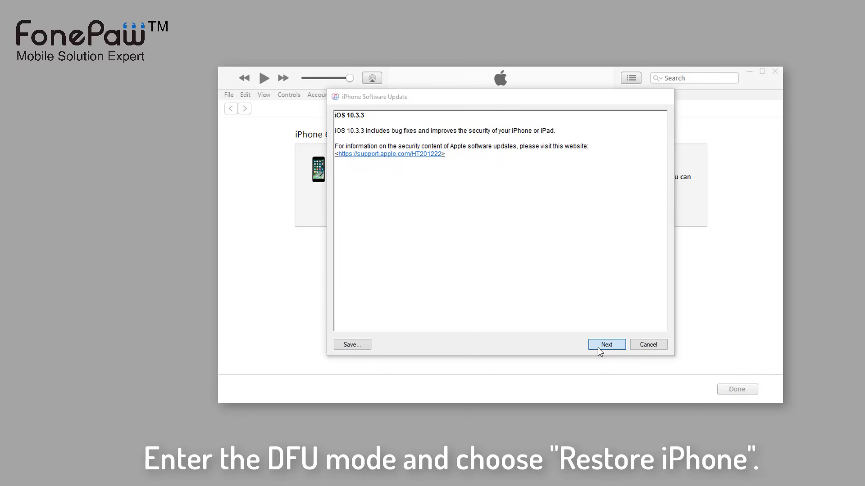
left_click(598, 348)
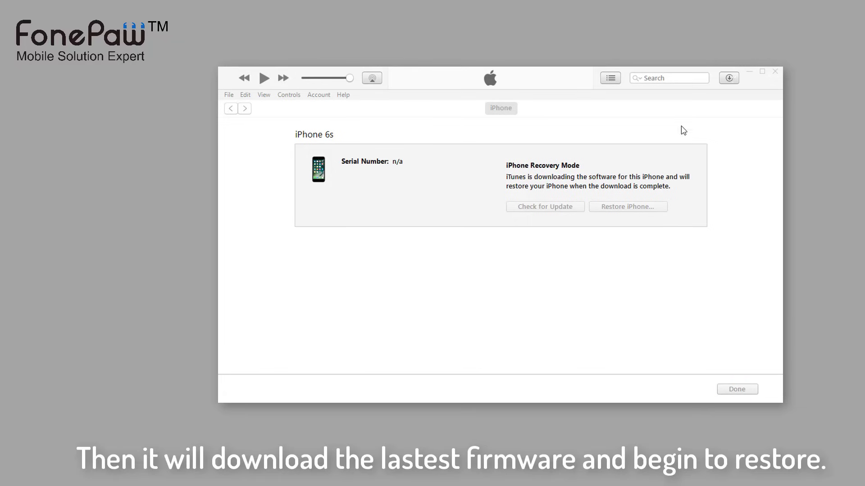
Step: Check the iPhone Software Update download progress in the iTunes downloads list
left_click(728, 79)
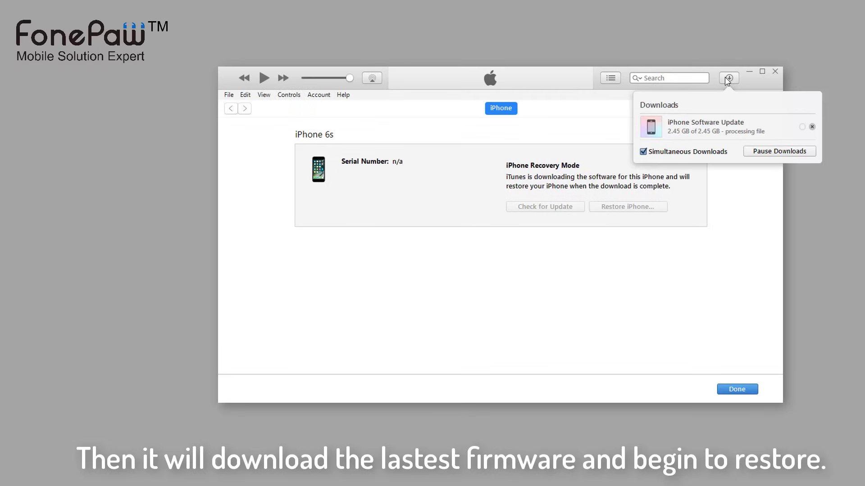